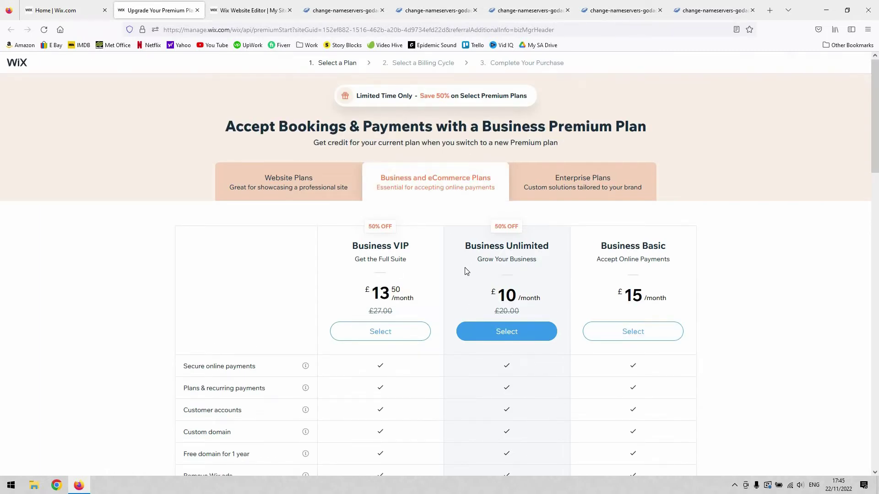
- Scroll through the Business and eCommerce plan comparison, then close the Wix Website Editor tab
scroll(531, 245, "down", 4)
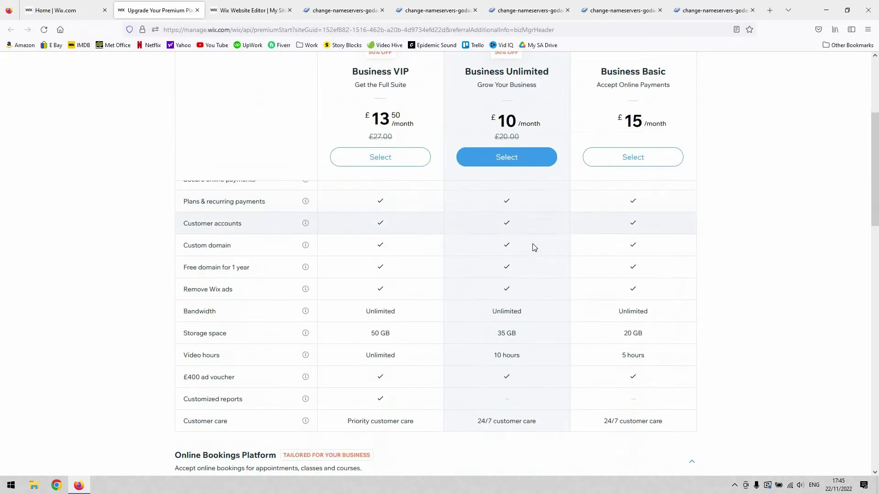
scroll(456, 198, "up", 3)
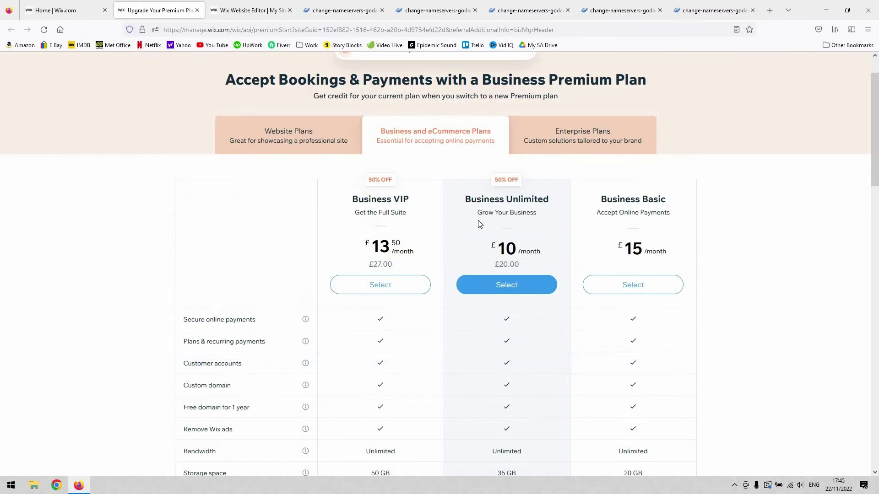
scroll(499, 231, "down", 3)
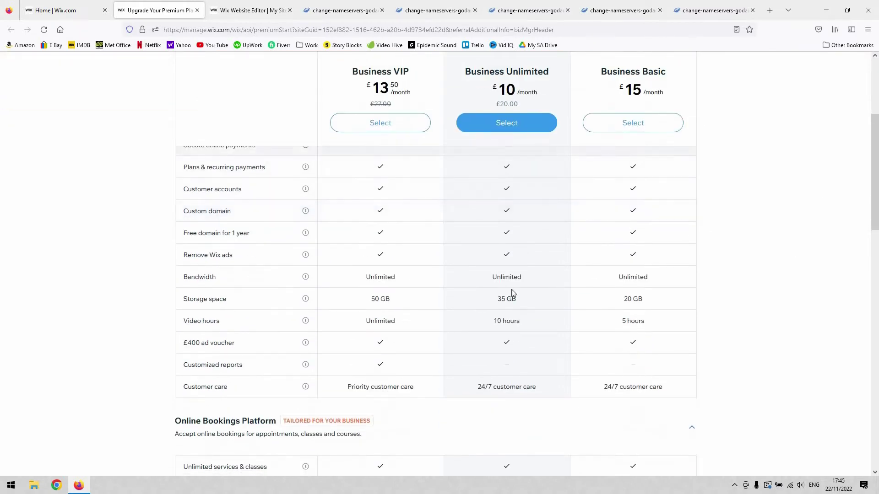
scroll(603, 248, "up", 4)
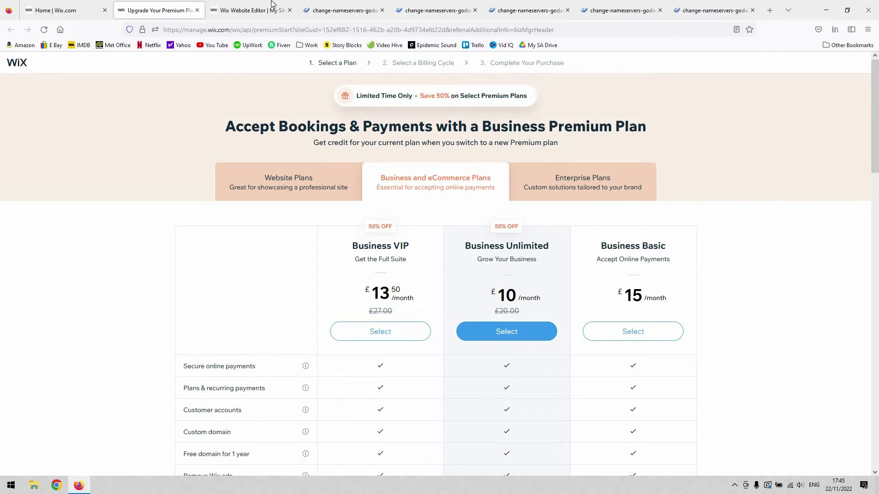
middle_click(257, 6)
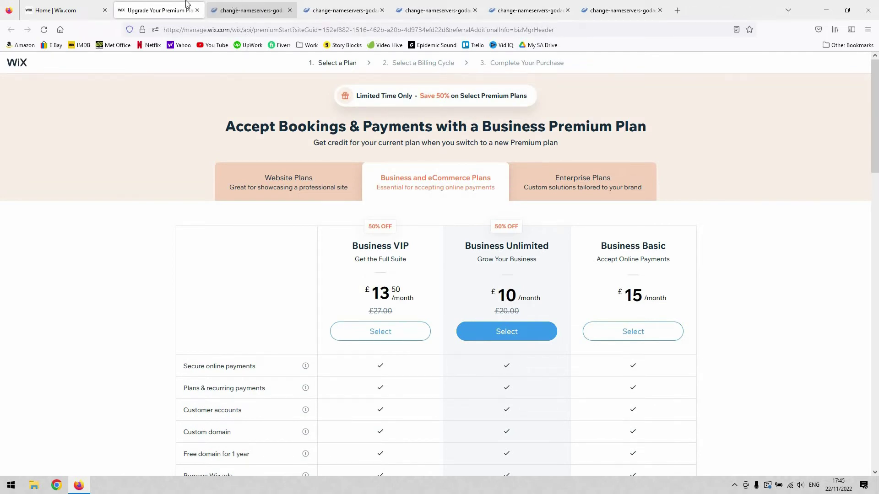
- Switch to the Home | Wix.com dashboard and open its Settings page from the sidebar
left_click(73, 7)
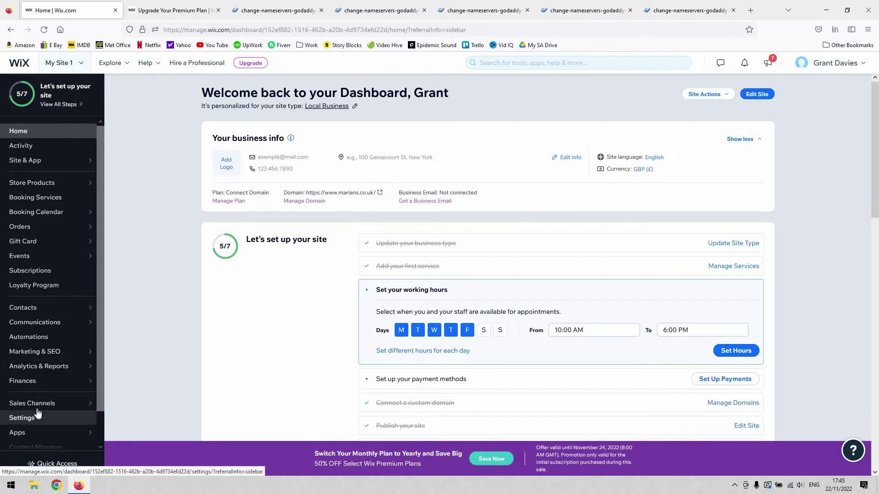
scroll(35, 383, "down", 1)
left_click(33, 387)
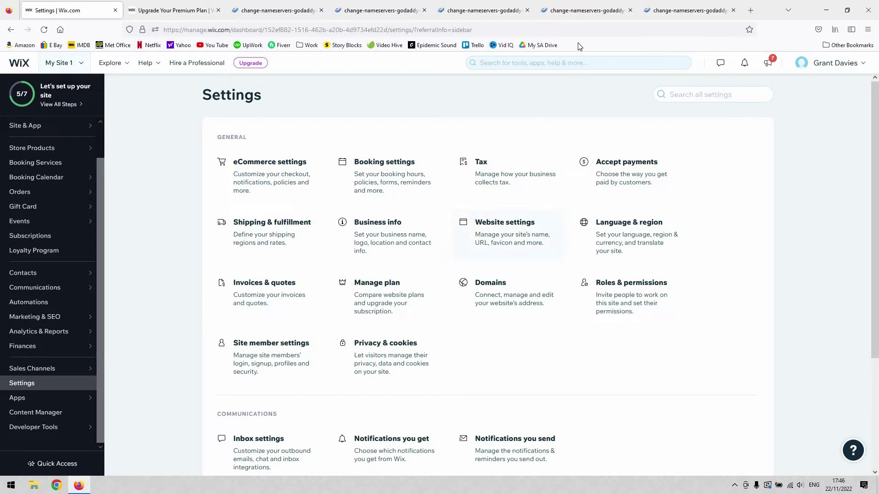
- Open the Domains card to see marians.co.uk and random.com
left_click(497, 297)
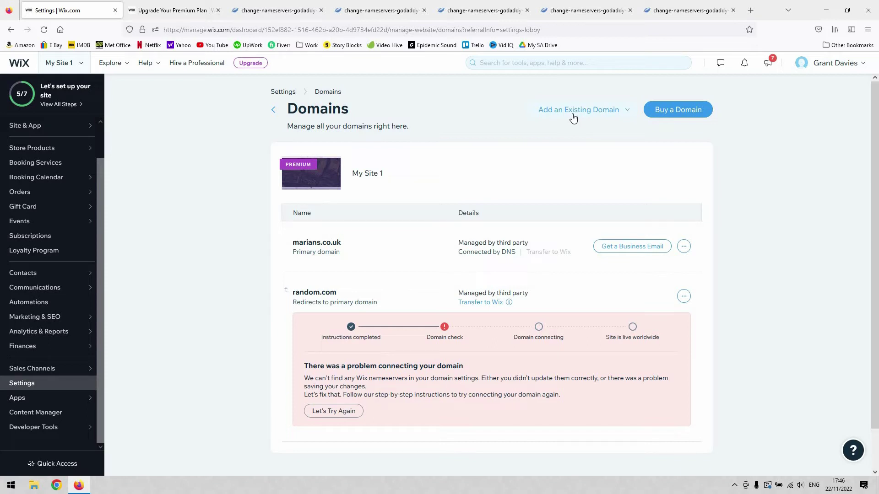
- Start connecting an owned domain, check test.com, claim ownership, and dismiss the other-account warning
left_click(605, 117)
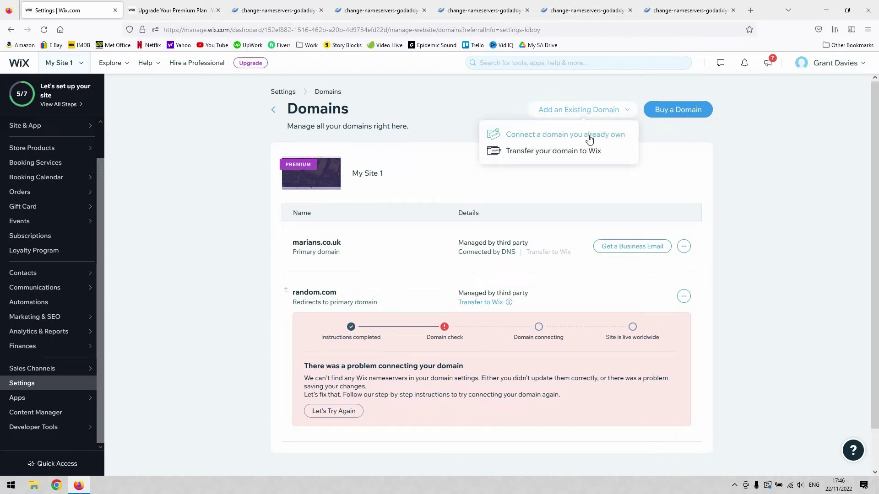
left_click(566, 139)
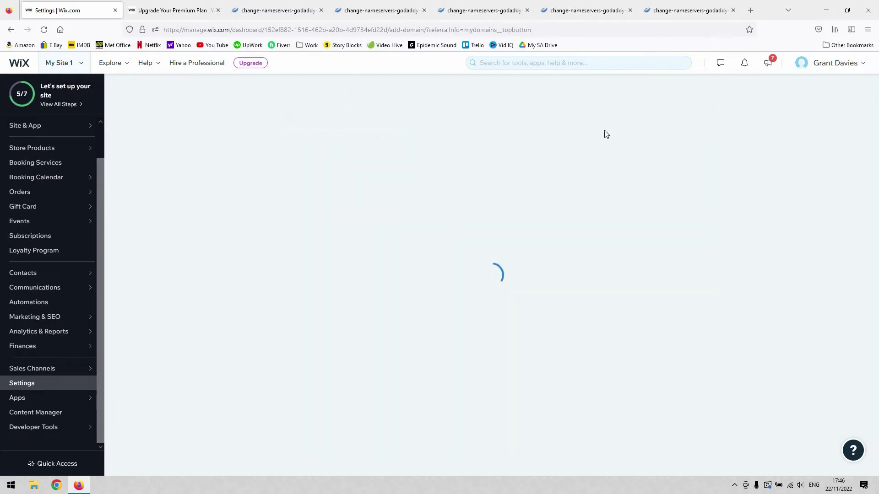
left_click(414, 210)
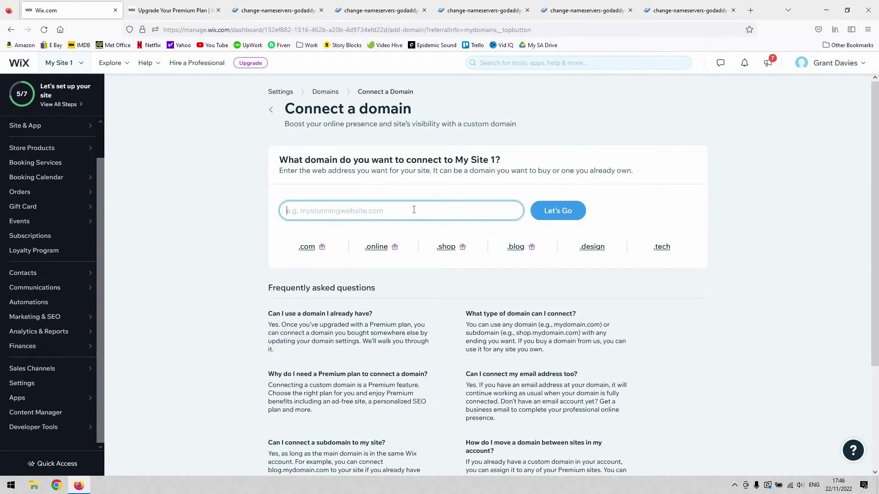
type("test")
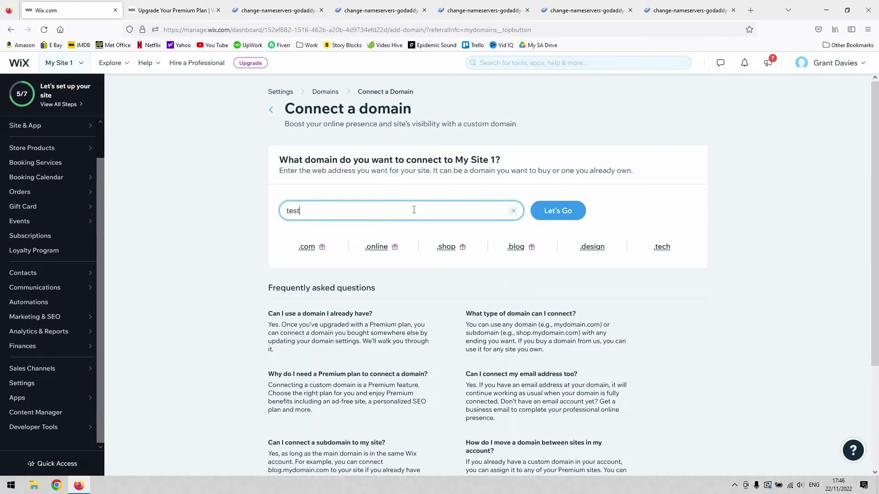
type(".ciom")
left_click(568, 215)
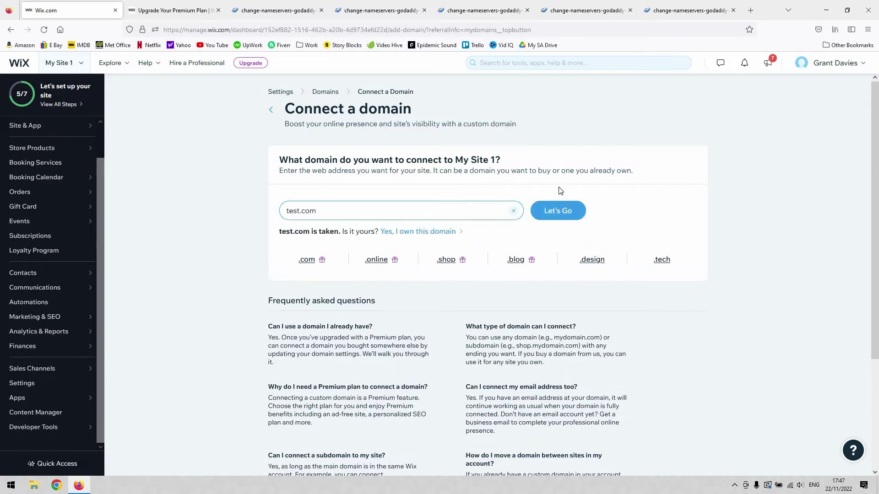
left_click(426, 232)
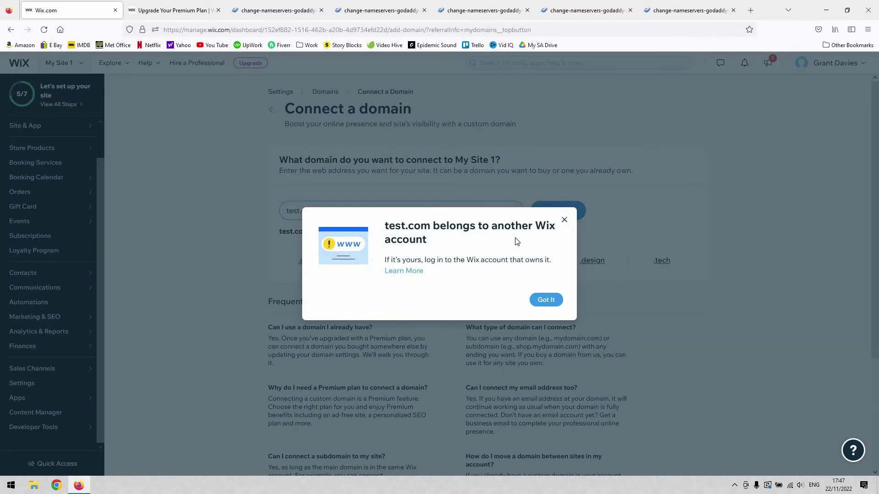
left_click(345, 199)
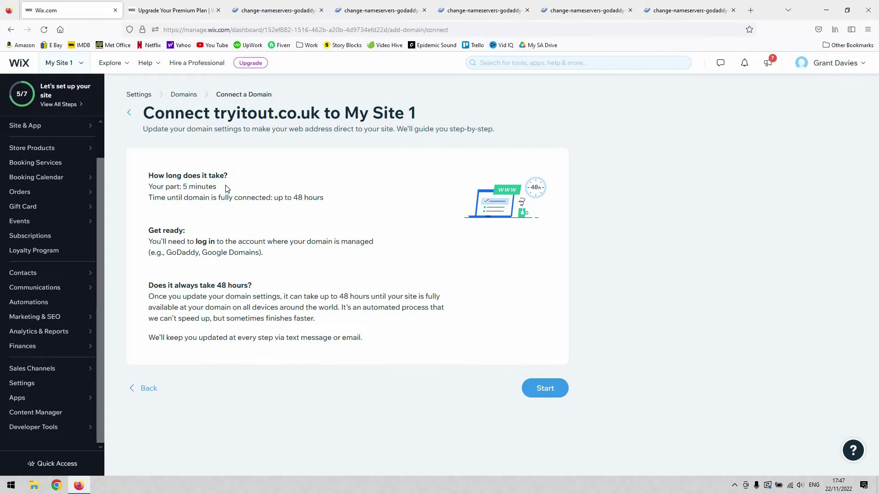
- Start the tryitout.co.uk connection guide, scroll to Step 2, and view the GoDaddy My Products screenshot
left_click(554, 389)
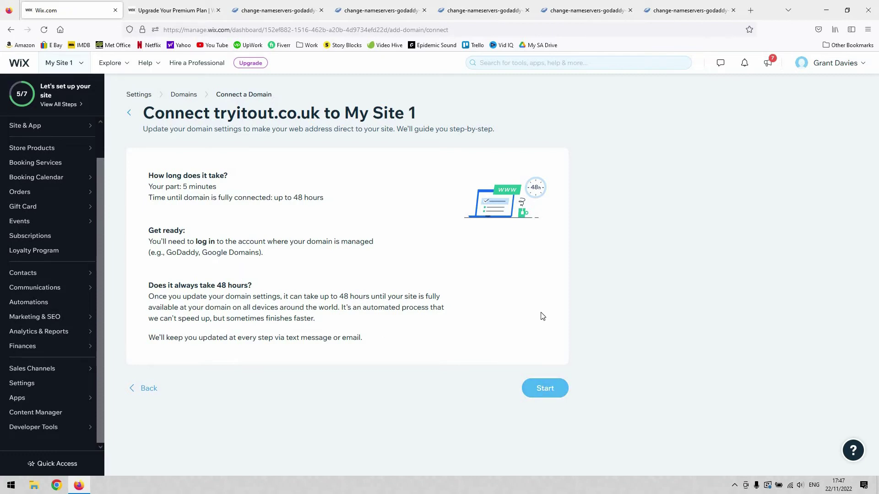
scroll(293, 151, "down", 2)
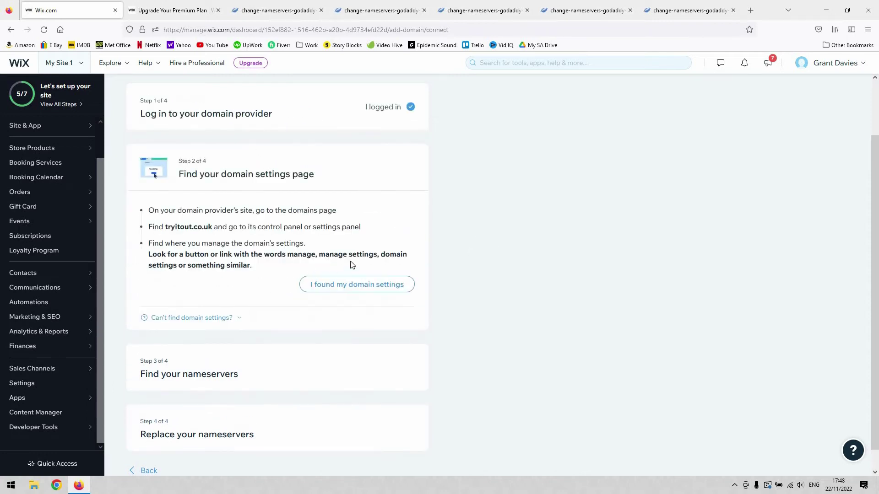
left_click(277, 12)
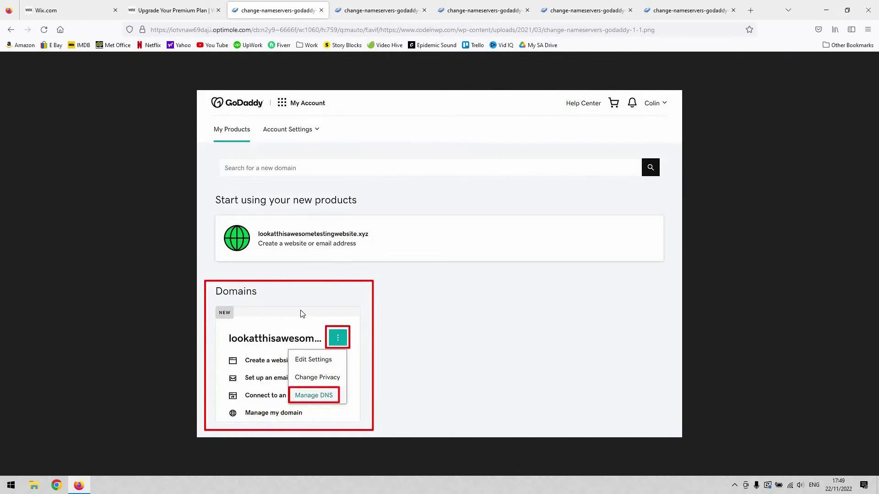
- Leave the premium upgrade page, mark step 1 as logged in, and view the GoDaddy DNS Management screenshot
left_click(198, 5)
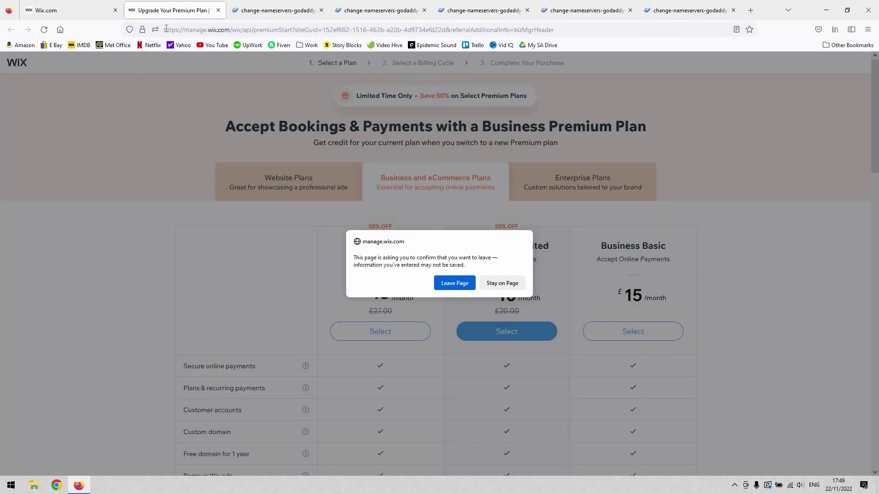
left_click(455, 282)
key("ctrl+shift+Tab")
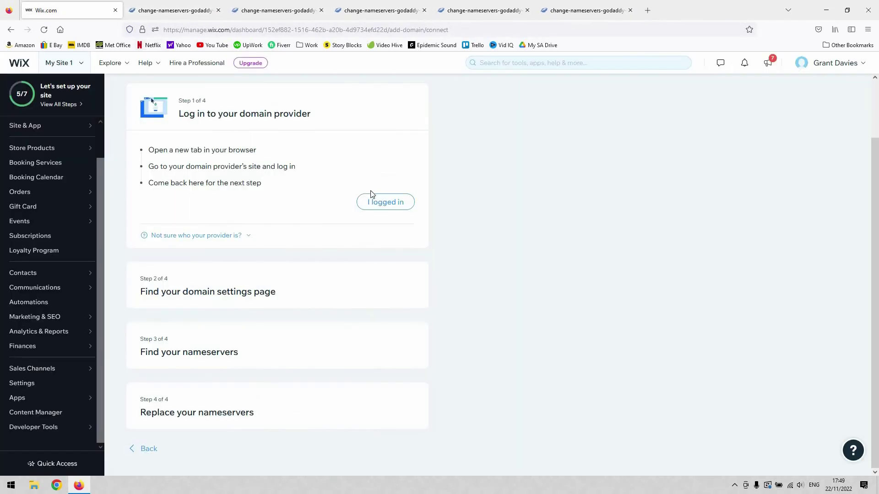
left_click(383, 206)
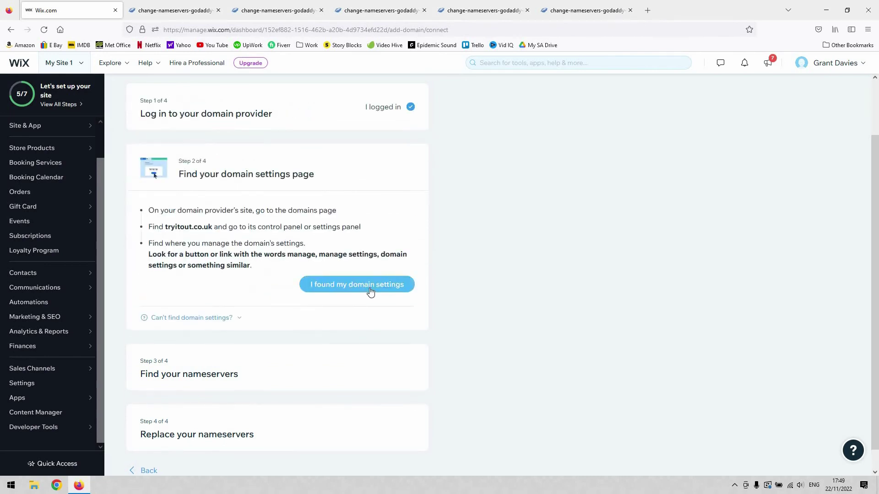
left_click(293, 11)
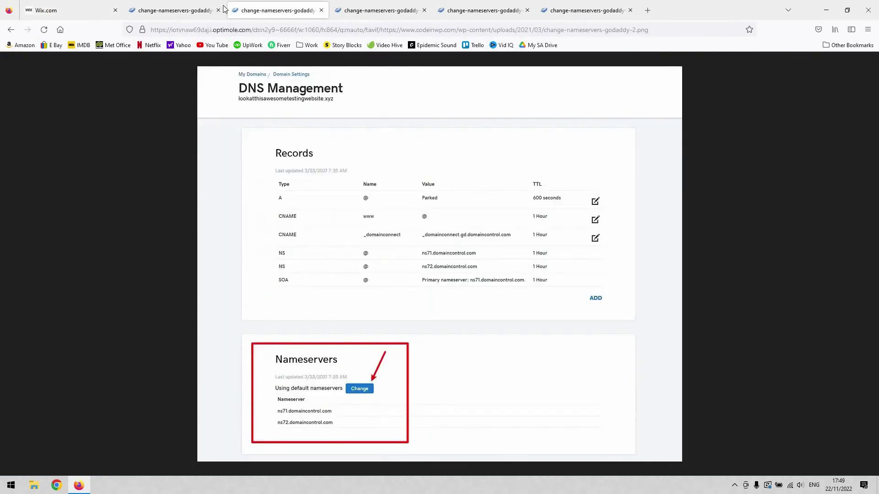
- Close the My Products, DNS Management and Connect My Domain screenshot tabs
left_click(183, 10)
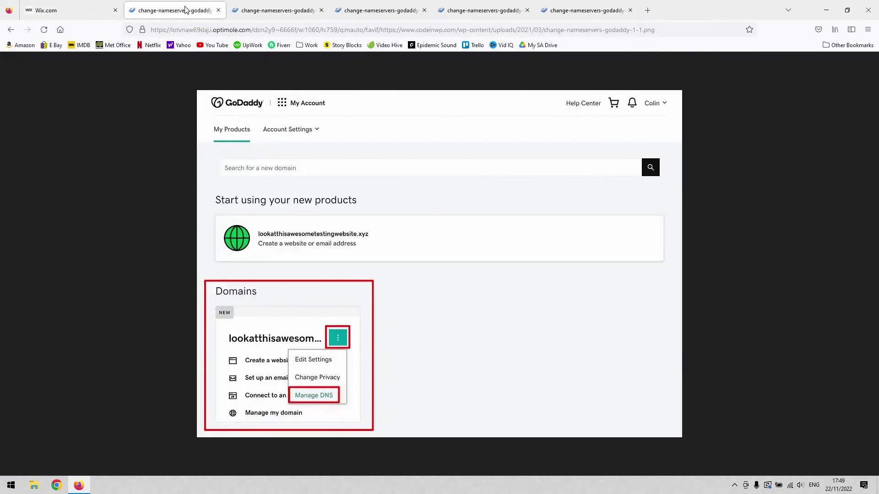
key("ctrl+w")
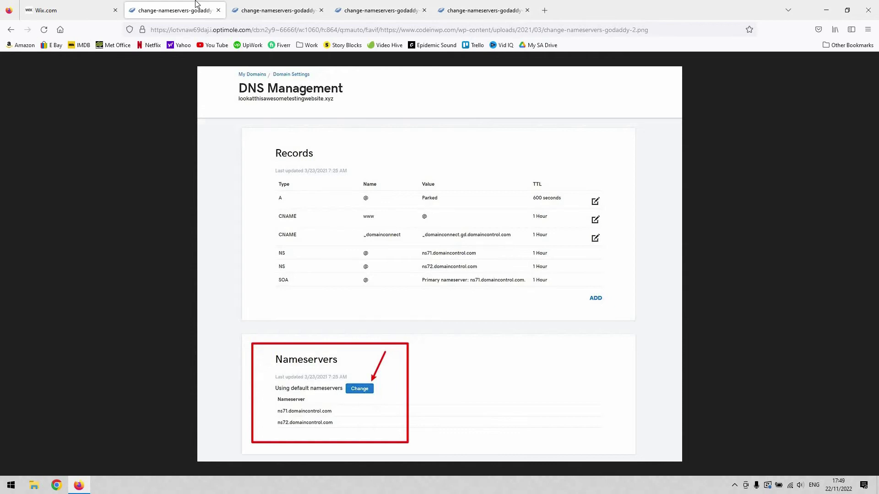
key("ctrl+w")
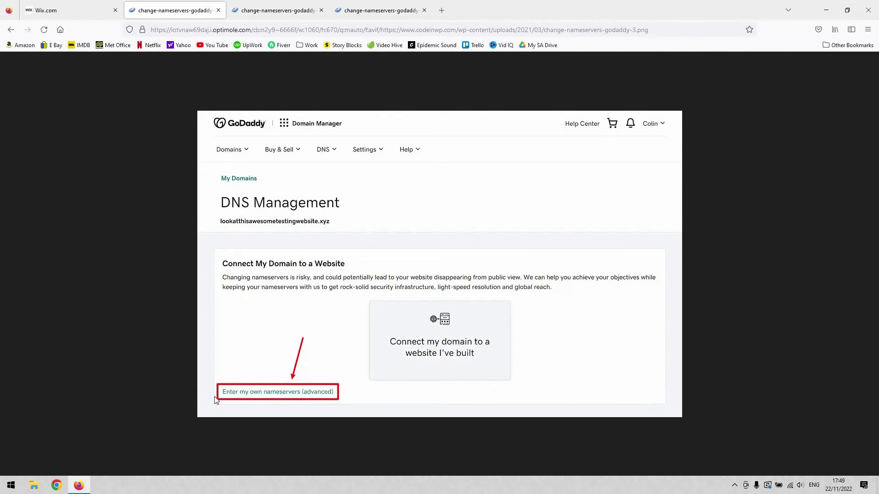
middle_click(179, 4)
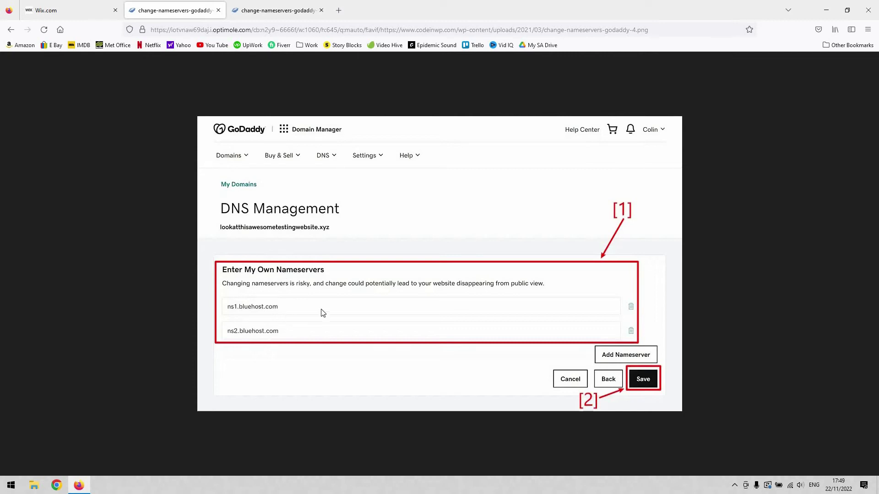
- Mark the domain settings and current nameservers as found, revealing ns7.wixdns.net and ns6.wixdns.net
left_click(61, 7)
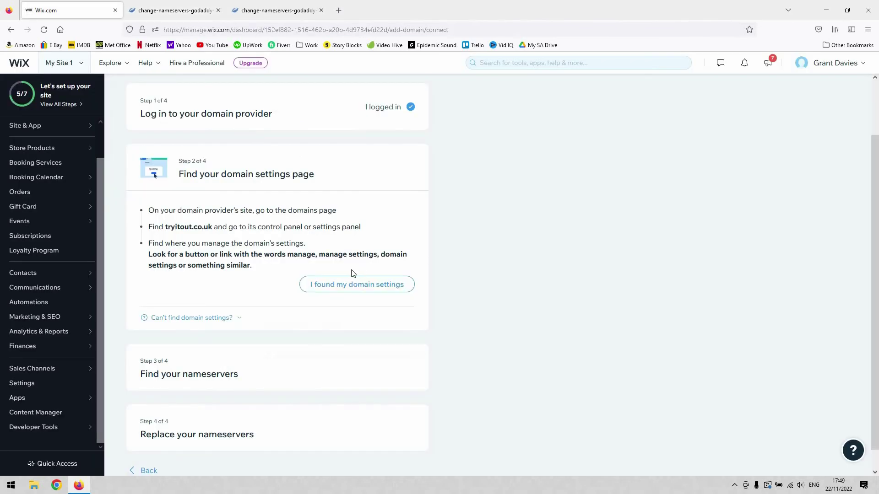
left_click(337, 287)
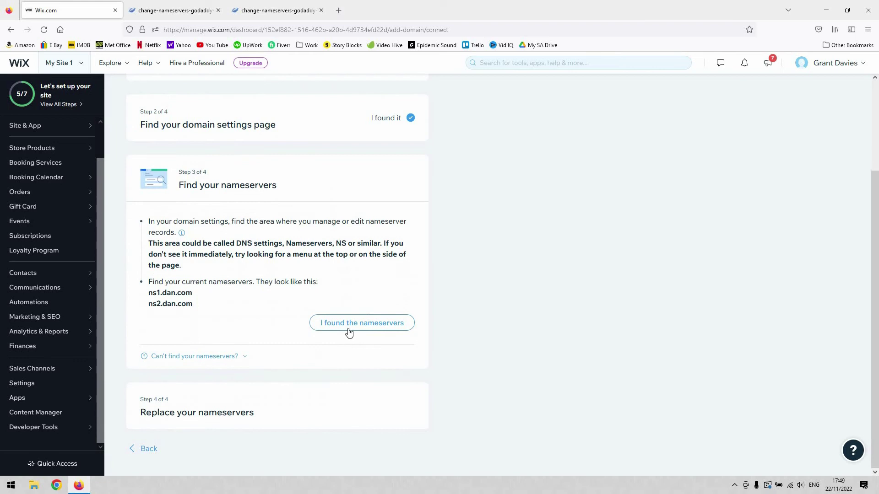
left_click(328, 327)
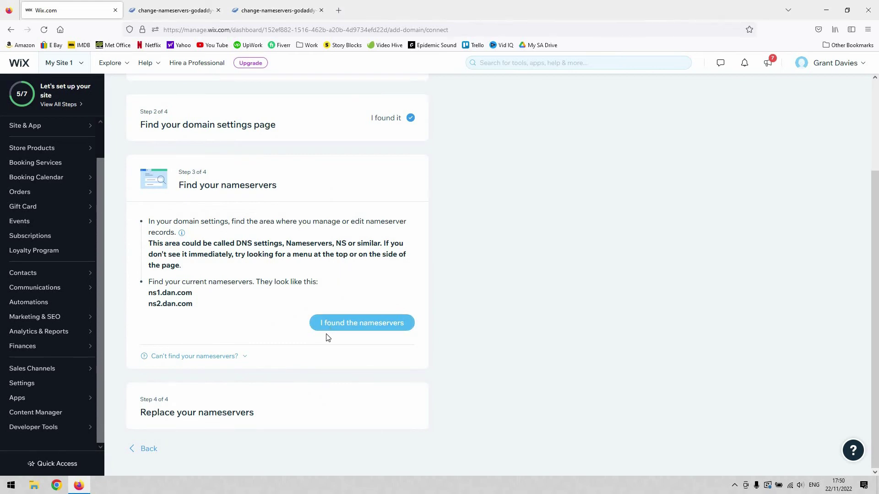
key("ctrl+Tab")
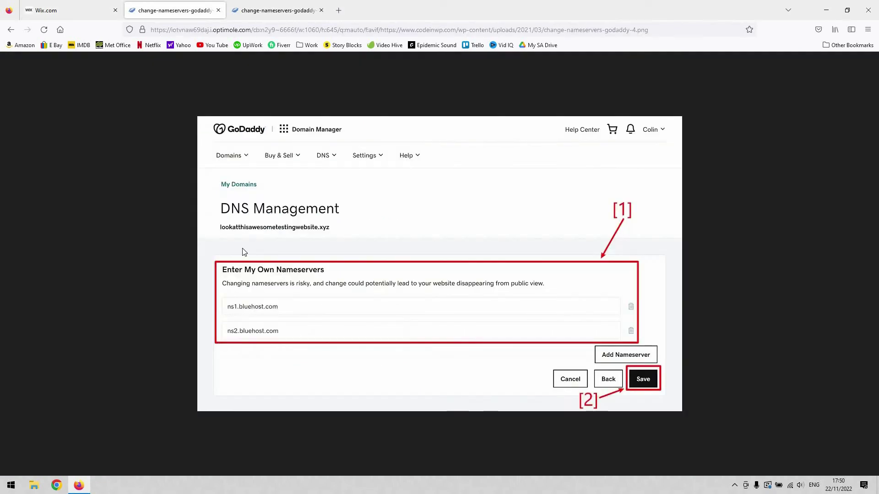
key("ctrl+shift+Tab")
left_click(357, 322)
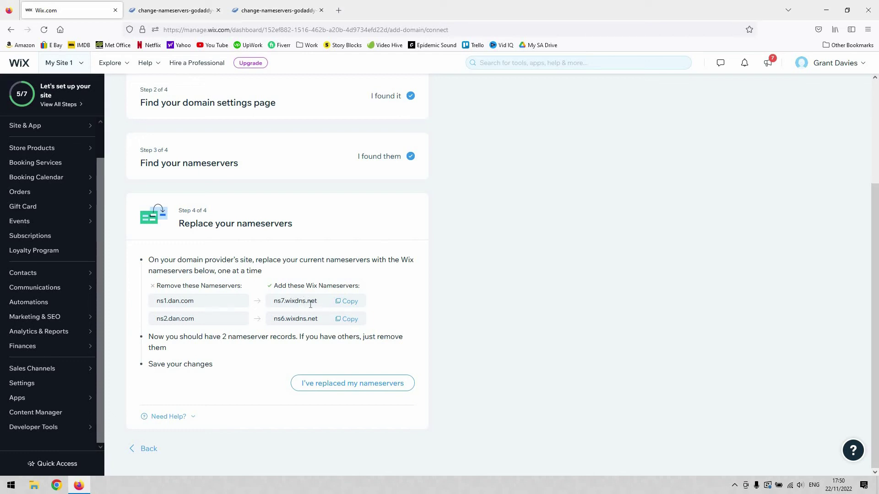
- Copy and select nameserver ns7.wixdns.net, then close the Enter My Own Nameservers screenshot tab
left_click(350, 302)
key("ctrl+Tab")
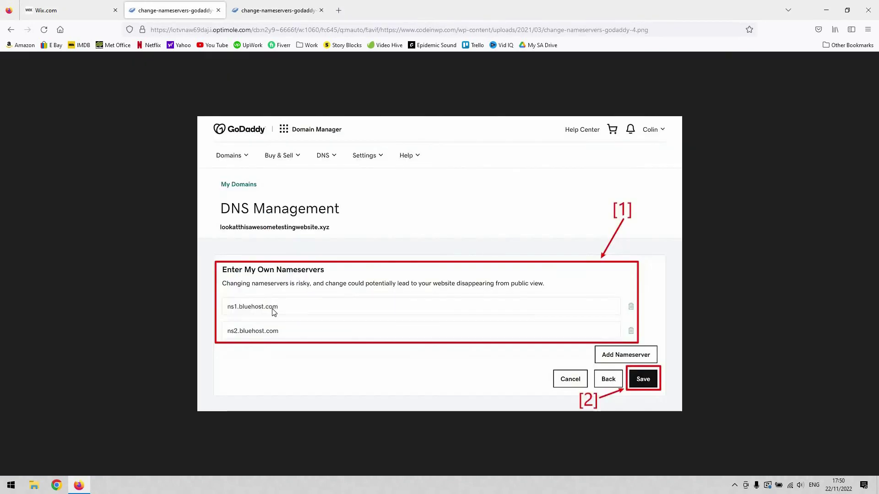
key("ctrl+shift+Tab")
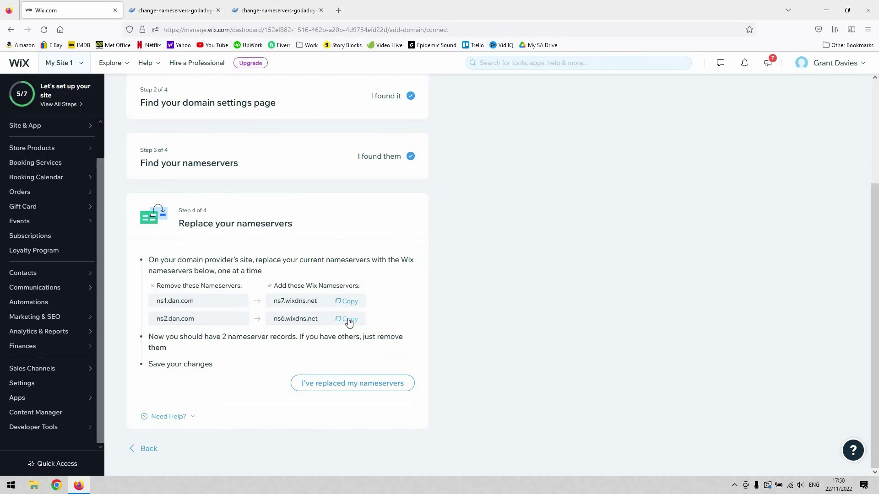
key("ctrl+Tab")
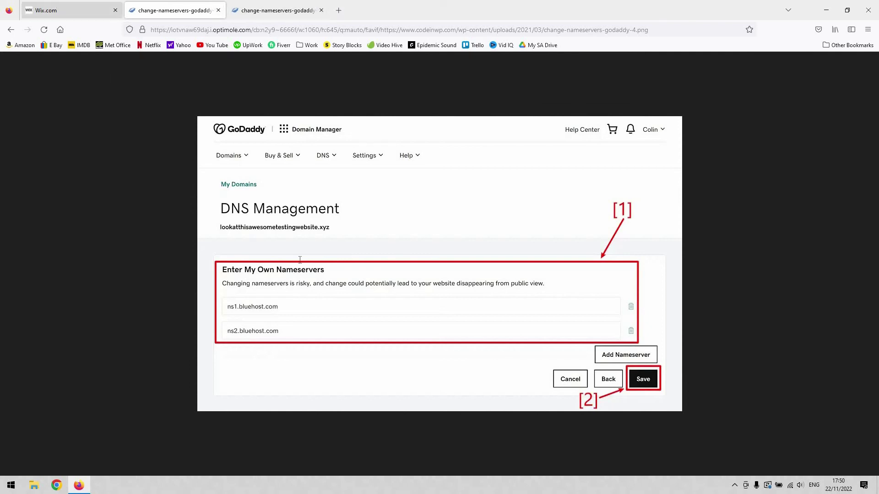
left_click(59, 10)
triple_click(283, 303)
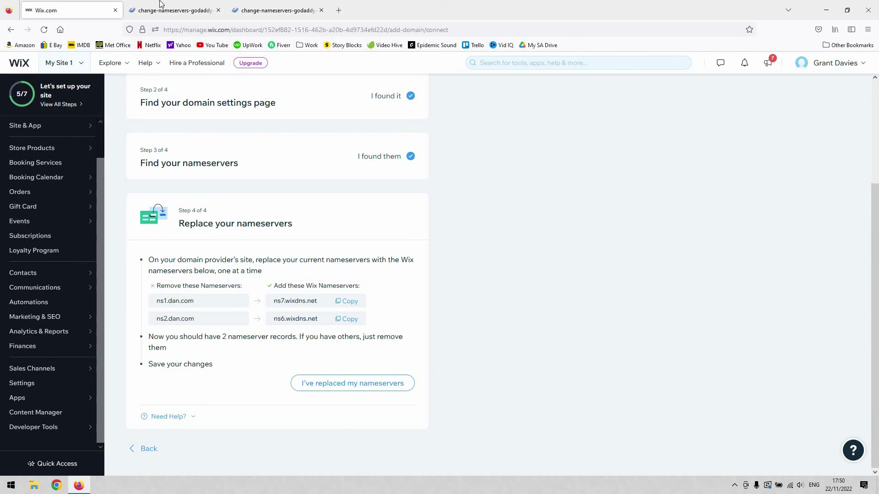
left_click(176, 10)
left_click(218, 10)
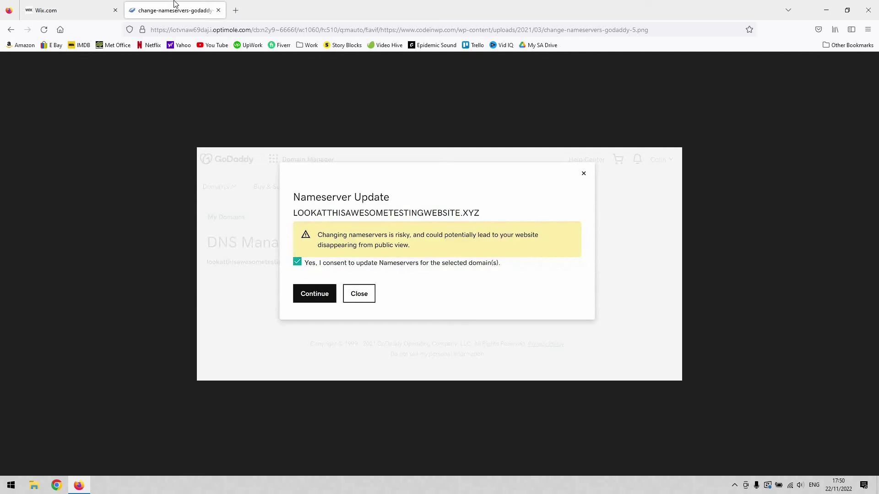
left_click(109, 14)
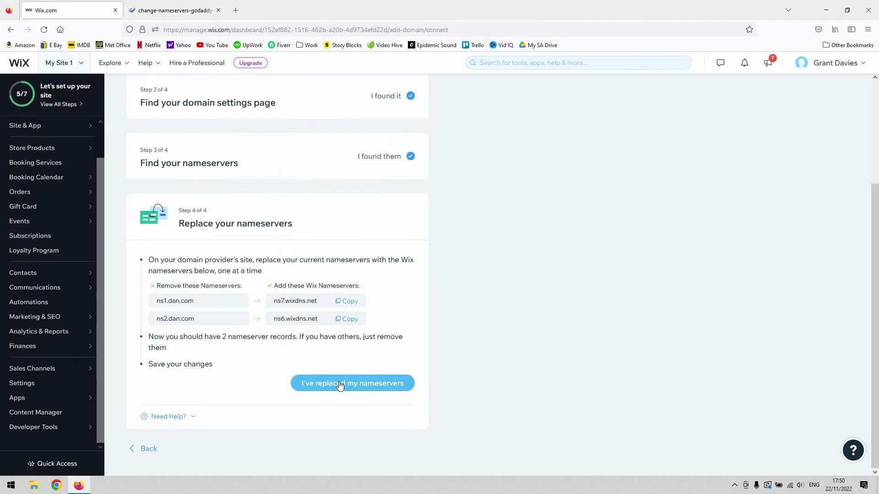
- Confirm the nameservers were replaced, then highlight 'tryitout' and the November 24 date in the message
left_click(340, 384)
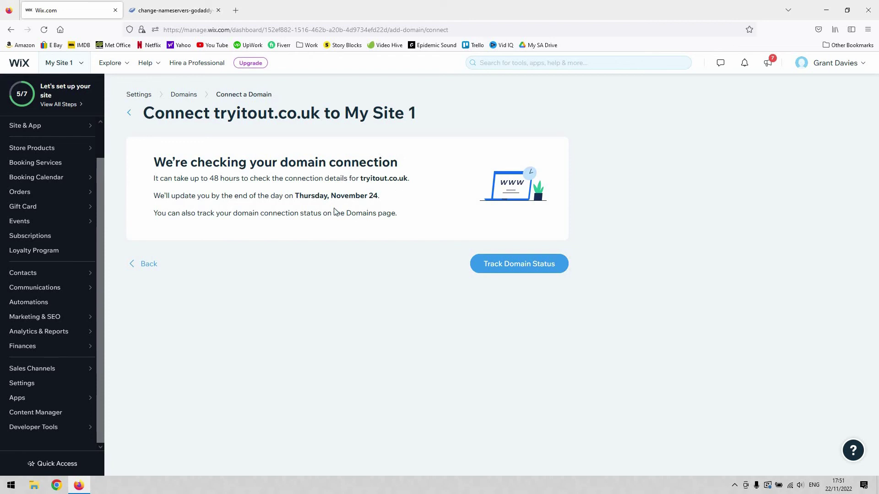
double_click(377, 178)
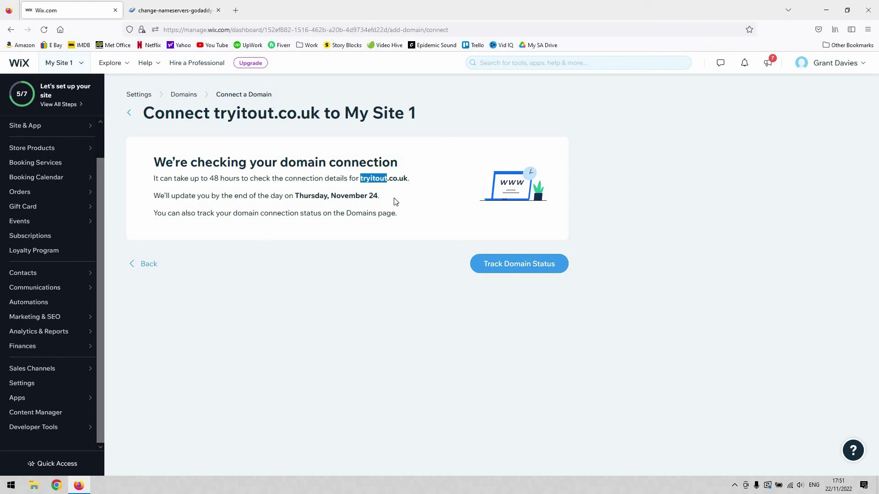
double_click(373, 195)
- Open Track Domain Status to view tryitout.co.uk listed beside marians.co.uk and random.com
left_click(418, 204)
left_click(521, 267)
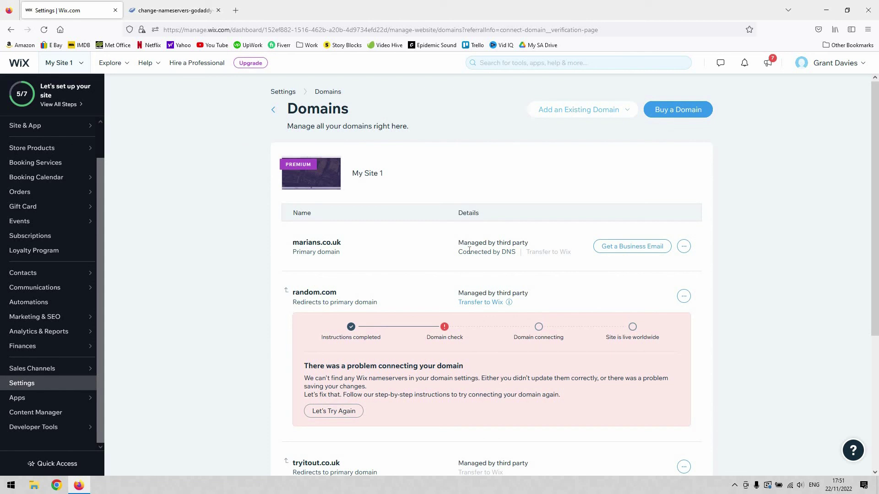
scroll(466, 250, "down", 4)
scroll(467, 249, "up", 4)
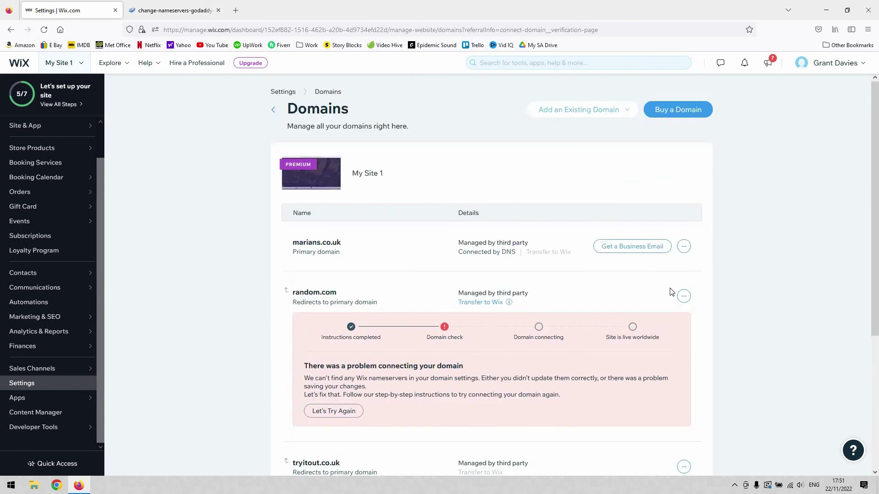